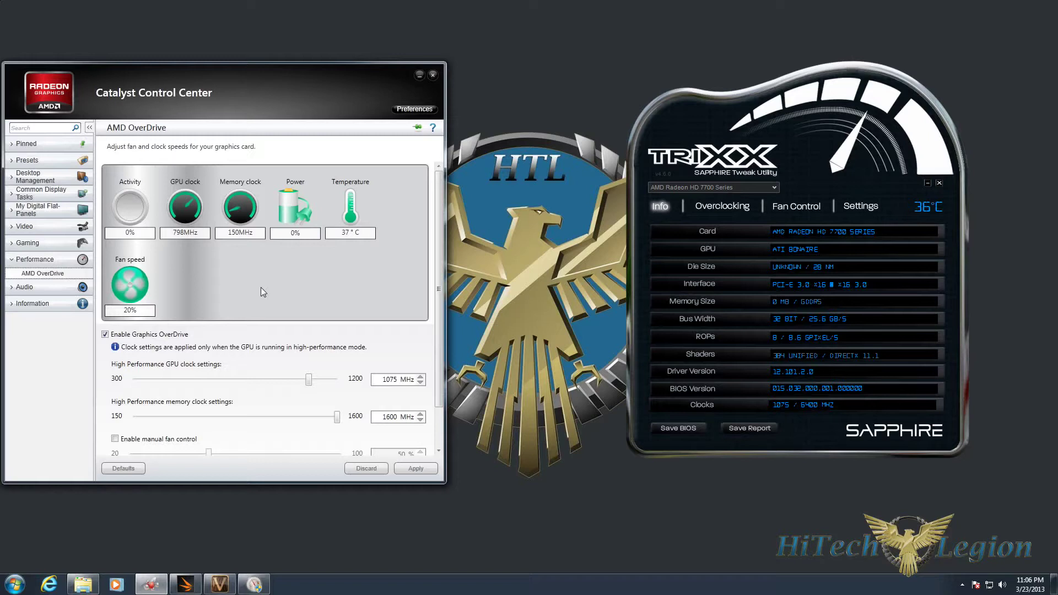
# Check the OverDrive power control limit in Catalyst Control Center, then close it.
pyautogui.moveTo(259, 91); pyautogui.dragTo(293, 57)
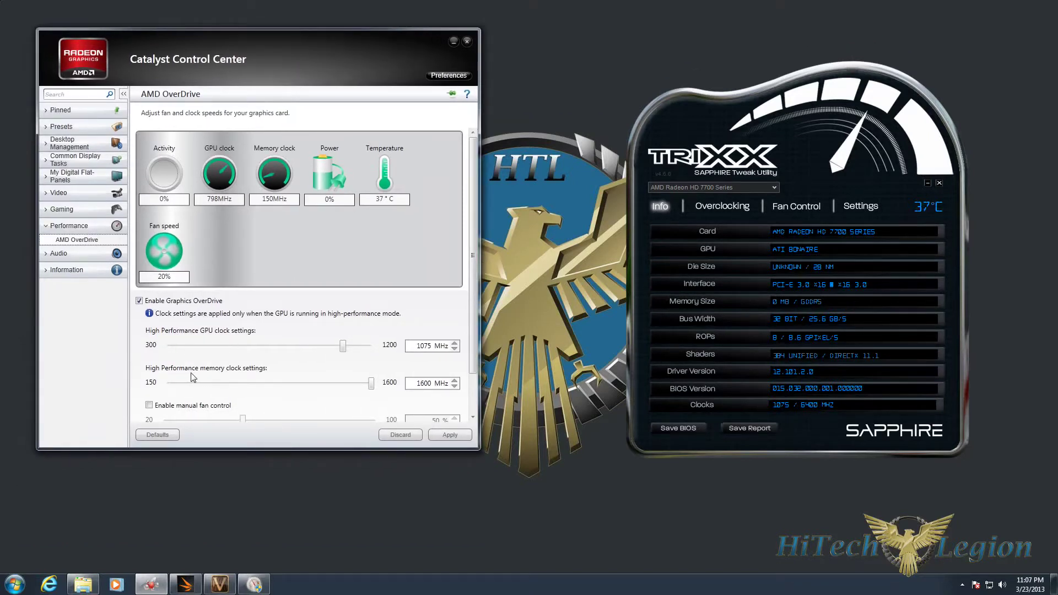
pyautogui.moveTo(474, 329); pyautogui.dragTo(474, 384)
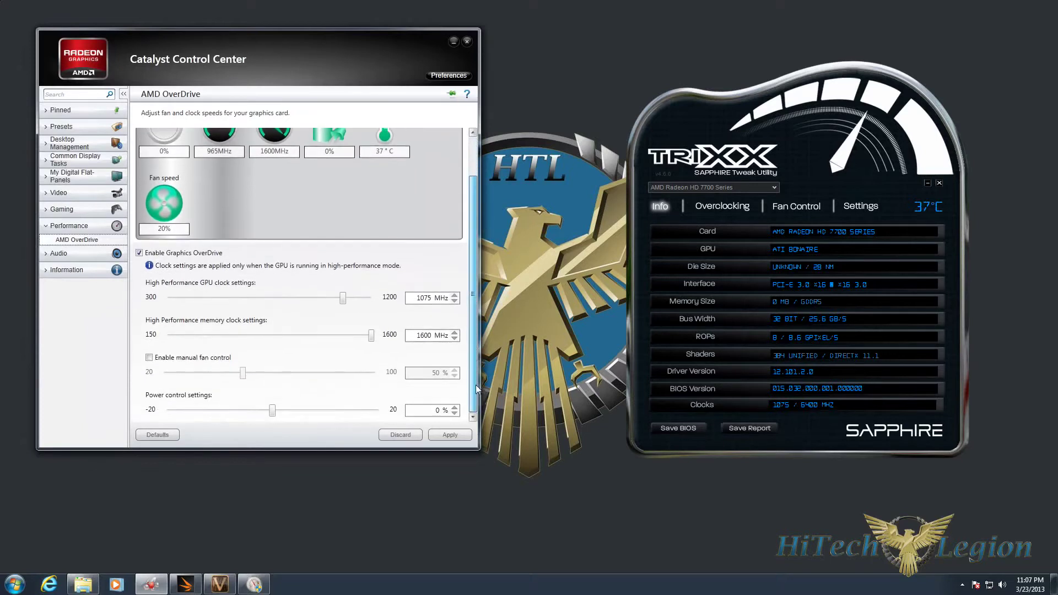
pyautogui.click(272, 409)
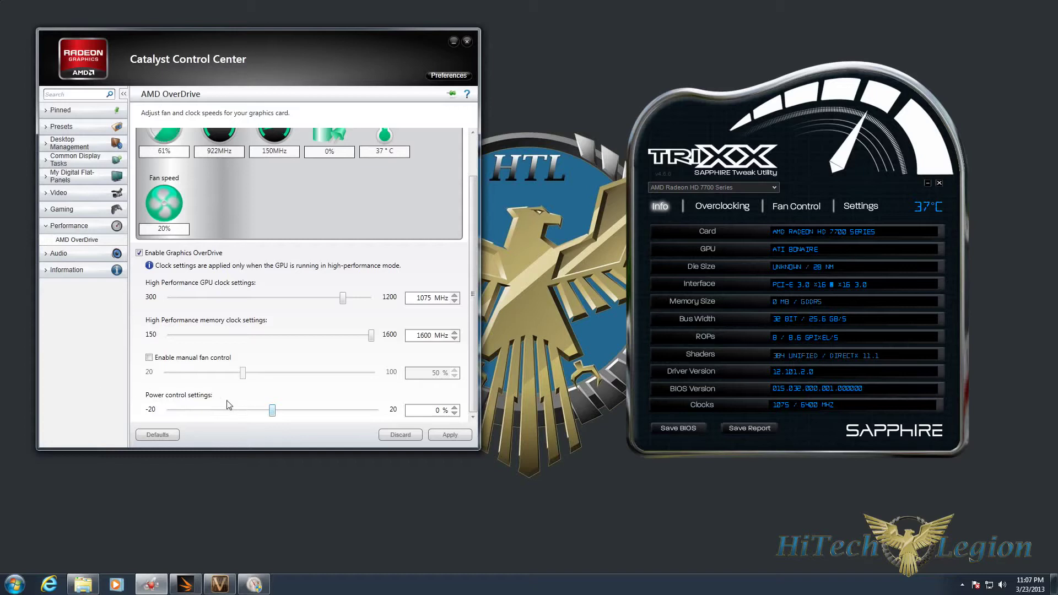
pyautogui.click(465, 42)
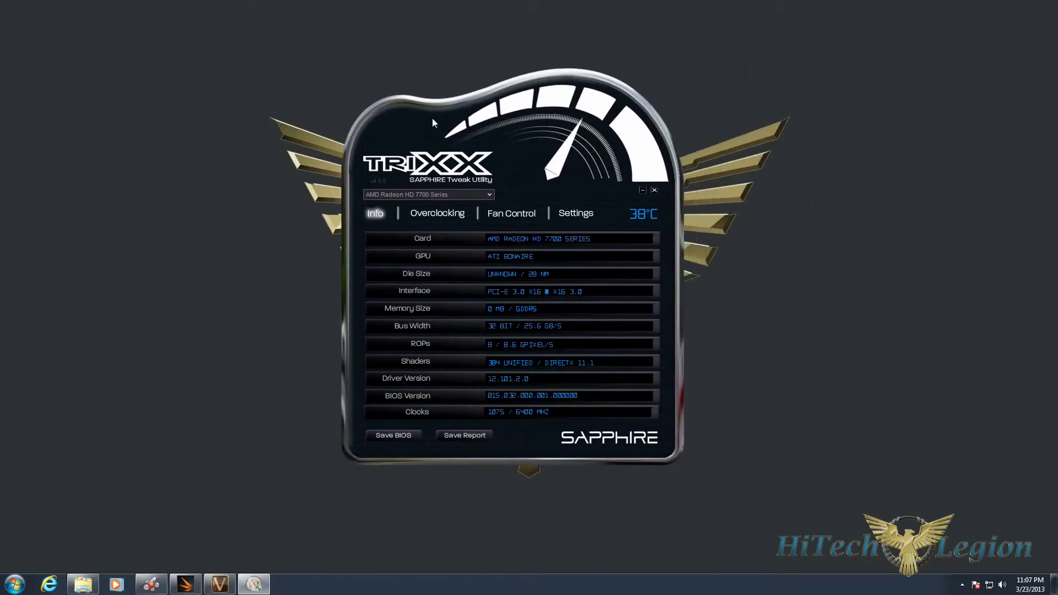
# Move TRIXX to the desktop's left and confirm the AMD Radeon HD 7700 Series is the only card.
pyautogui.moveTo(432, 118); pyautogui.dragTo(186, 102)
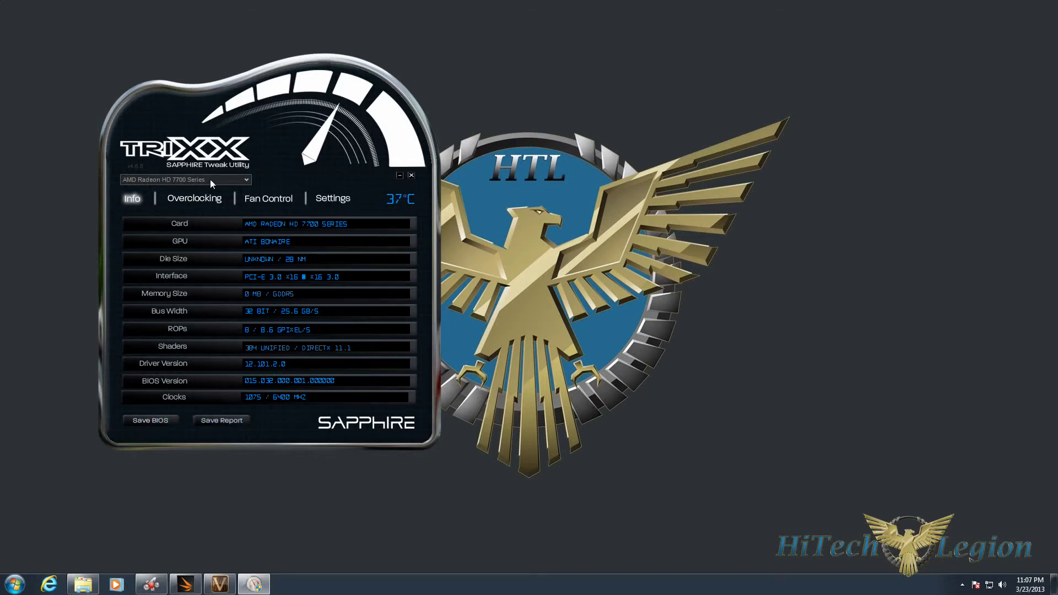
pyautogui.click(246, 181)
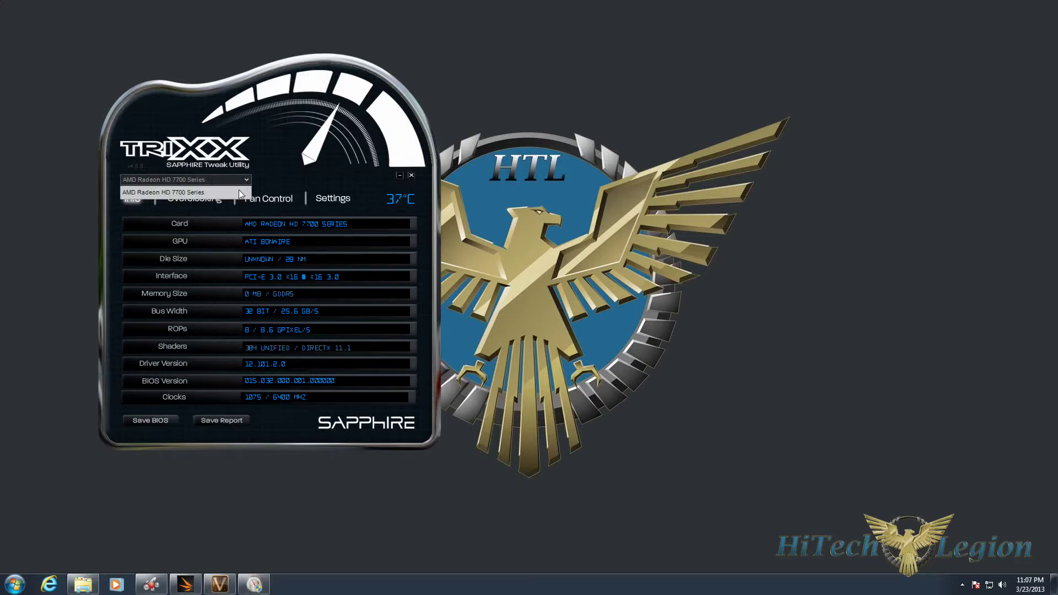
pyautogui.click(266, 182)
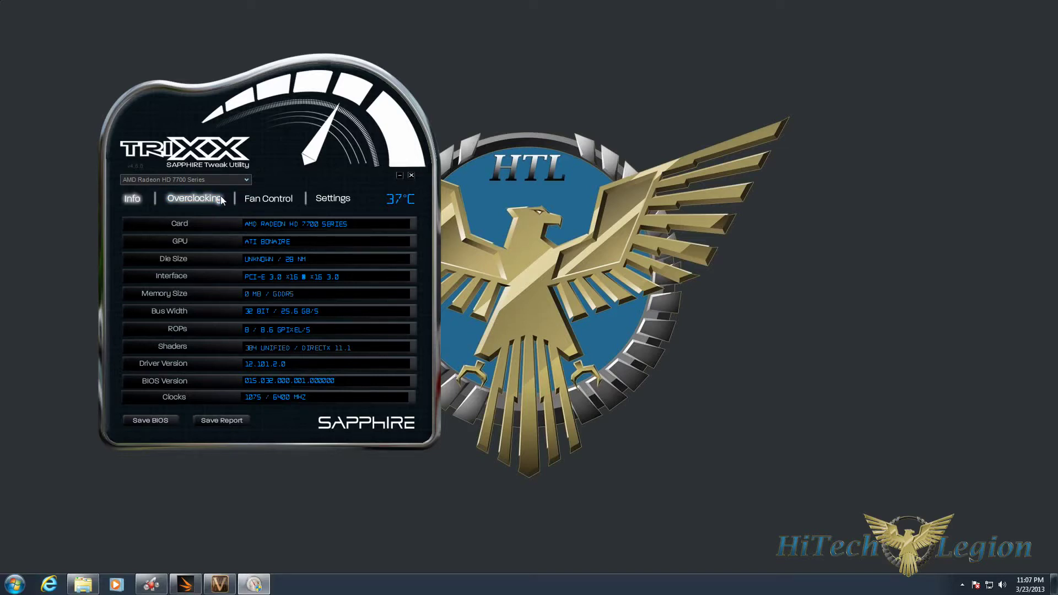
pyautogui.click(221, 197)
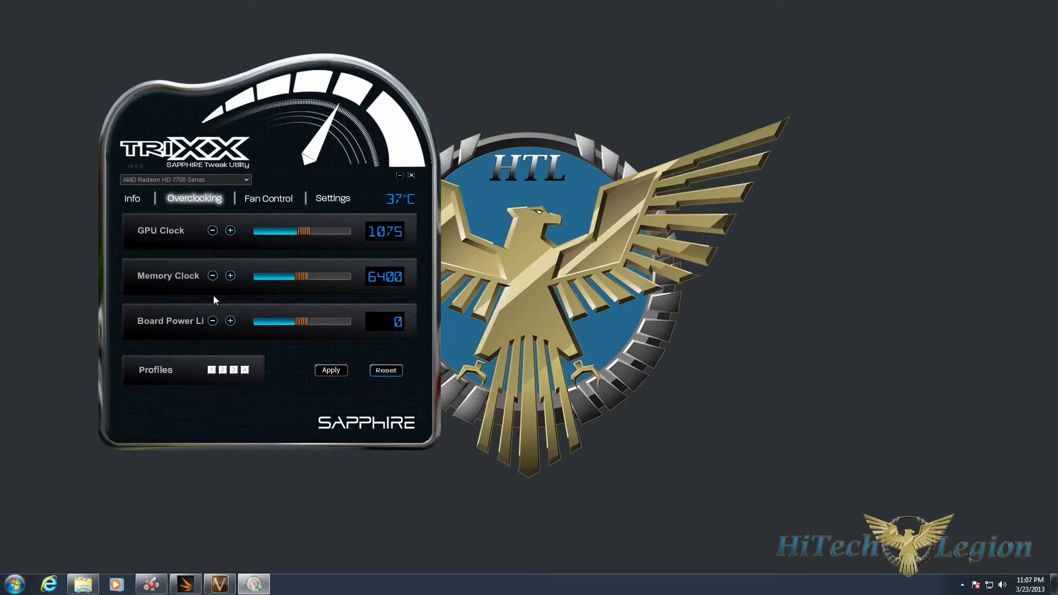
# Raise the GPU Clock slider to 1200 MHz and apply it.
pyautogui.click(230, 230)
pyautogui.click(231, 231)
pyautogui.click(231, 231)
pyautogui.click(213, 231)
pyautogui.click(213, 231)
pyautogui.click(215, 233)
pyautogui.moveTo(303, 230); pyautogui.dragTo(303, 238)
pyautogui.click(336, 370)
pyautogui.click(335, 372)
# Try applying GPU 1396 MHz and memory 7515 MHz; they fall back to 1200 and 6400.
pyautogui.moveTo(315, 231); pyautogui.dragTo(331, 233)
pyautogui.click(346, 369)
pyautogui.moveTo(306, 282); pyautogui.dragTo(315, 283)
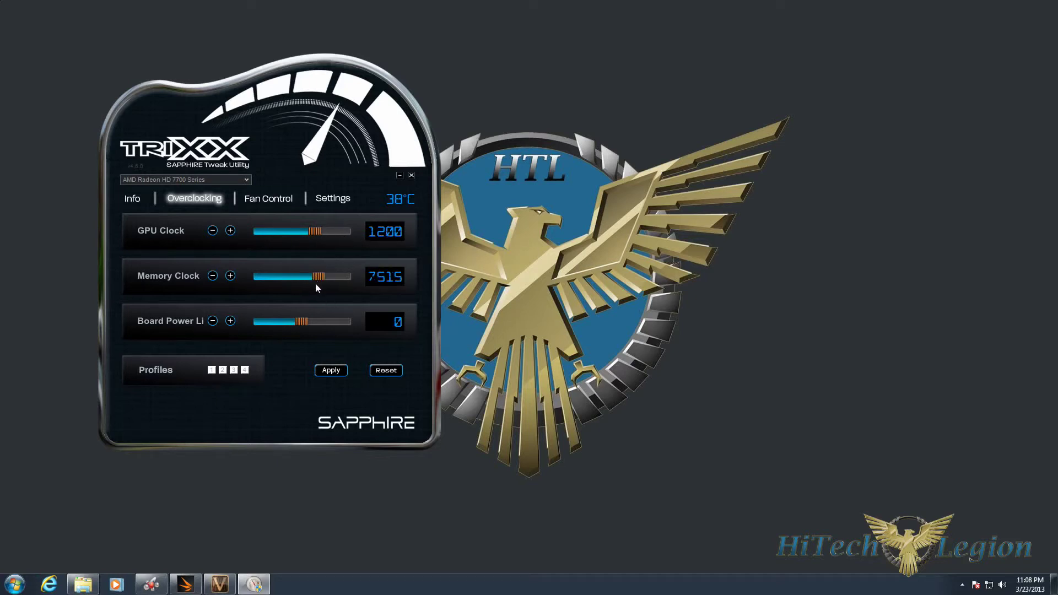
pyautogui.click(331, 372)
pyautogui.click(292, 198)
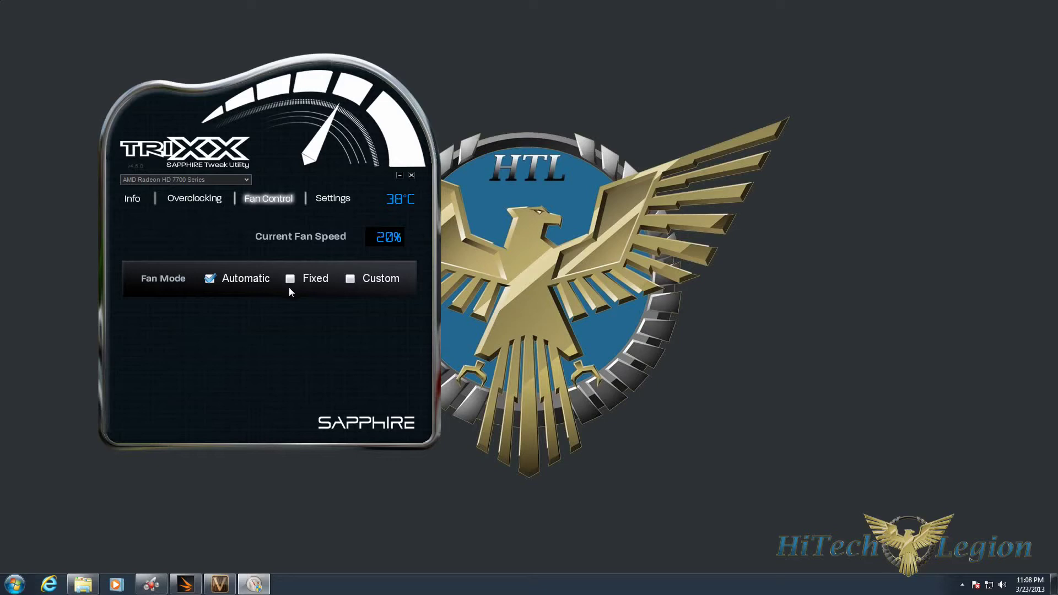
# Enable the Custom fan curve, move its middle point to 54% at 49°, and add a point at 0°.
pyautogui.click(367, 279)
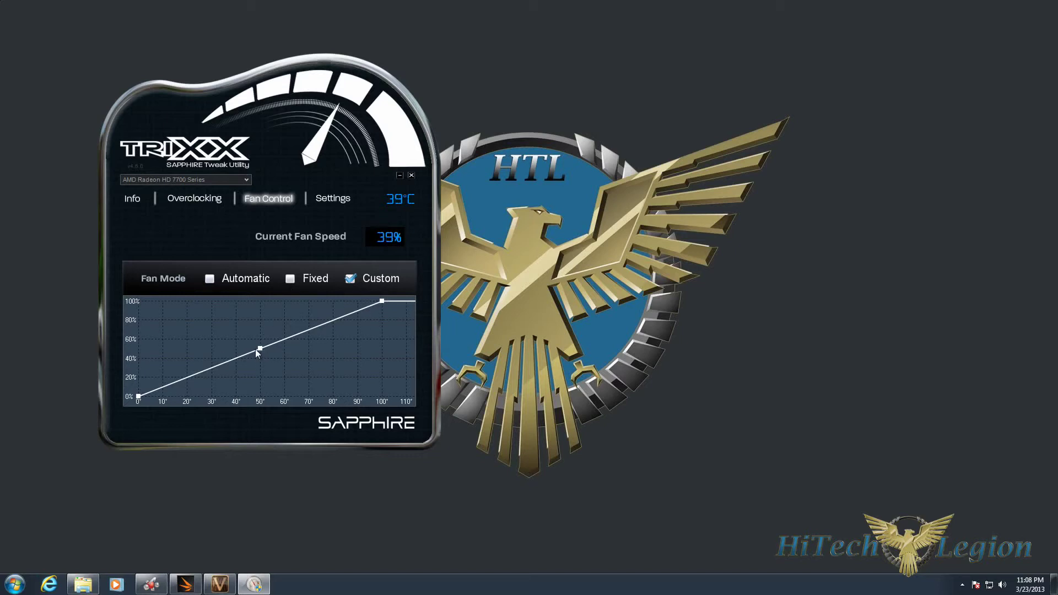
pyautogui.moveTo(259, 350); pyautogui.dragTo(260, 353)
pyautogui.click(138, 389)
# Look over the TRIXX Settings options, then return to the Info page.
pyautogui.click(324, 201)
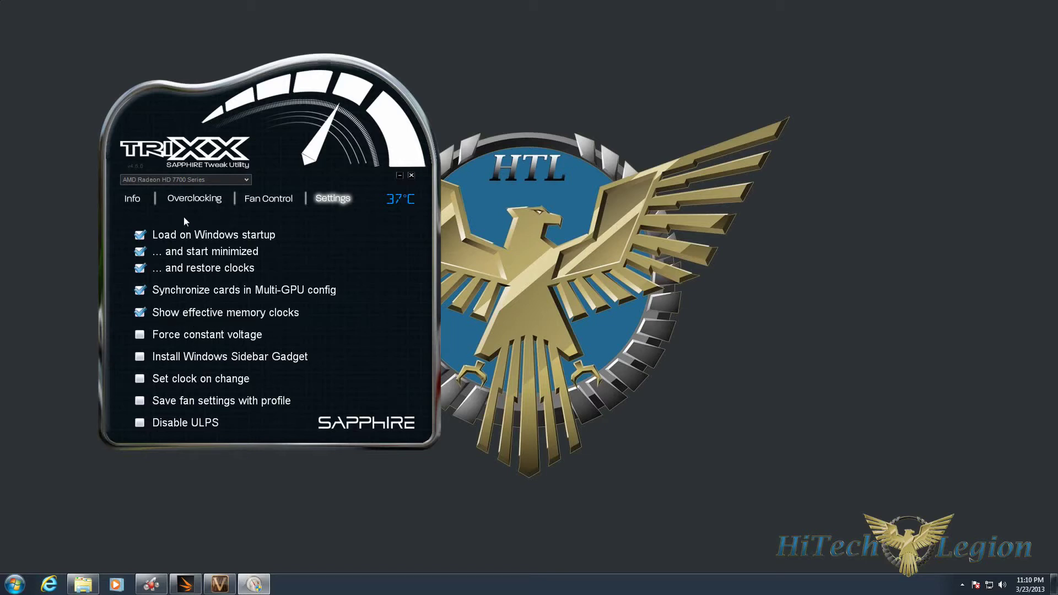
pyautogui.click(133, 202)
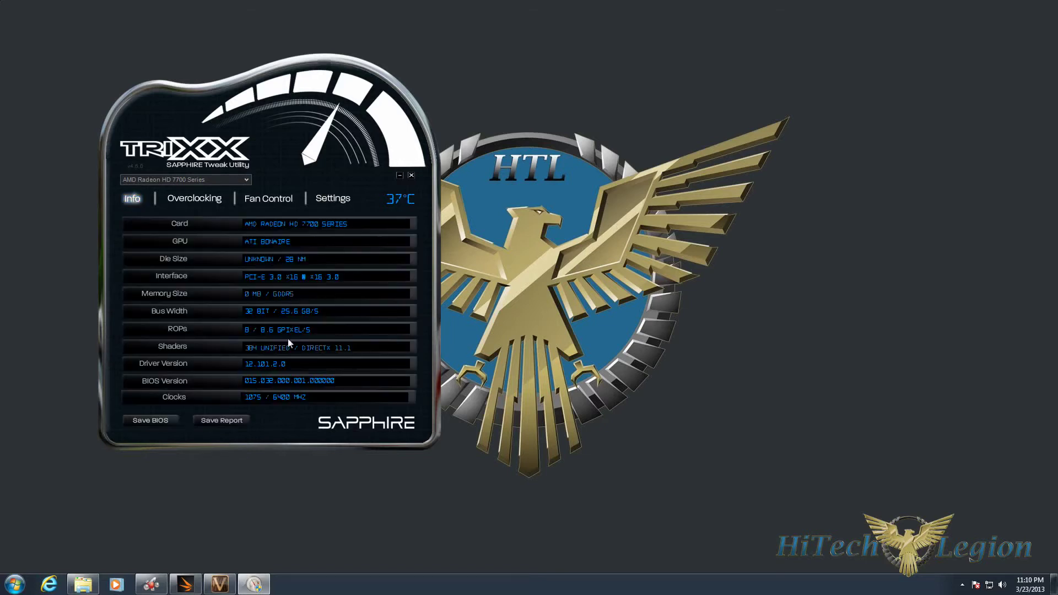
# Turn off Show effective memory clocks, acknowledge the restart notice, and close TRIXX.
pyautogui.click(196, 199)
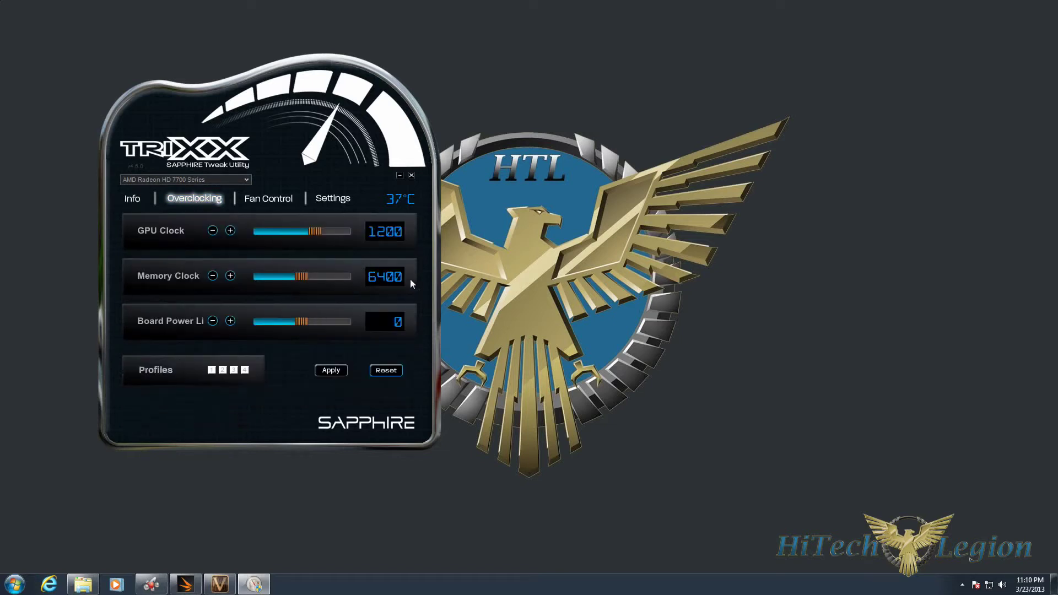
pyautogui.click(332, 198)
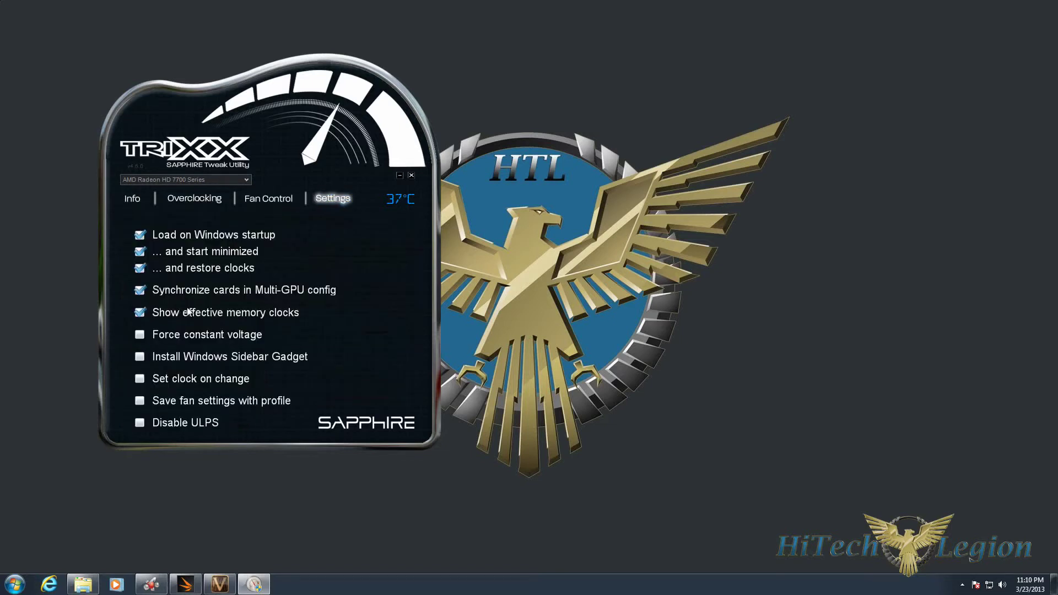
pyautogui.click(141, 316)
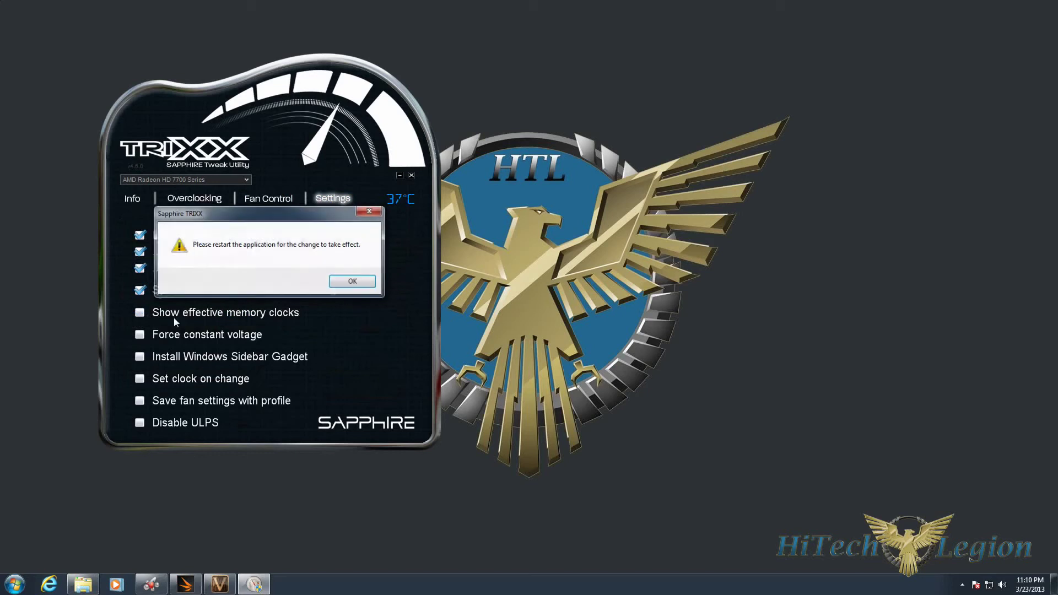
pyautogui.click(346, 283)
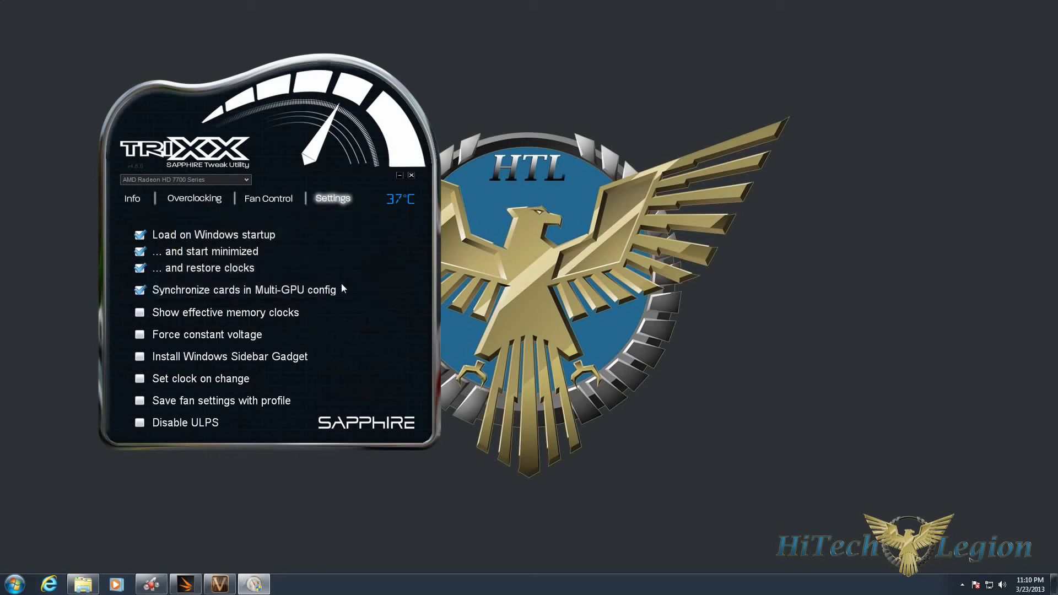
pyautogui.click(411, 175)
# Relaunch Sapphire TRIXX from Start > All Programs > Sapphire TRIXX and view its overclocking page.
pyautogui.click(14, 584)
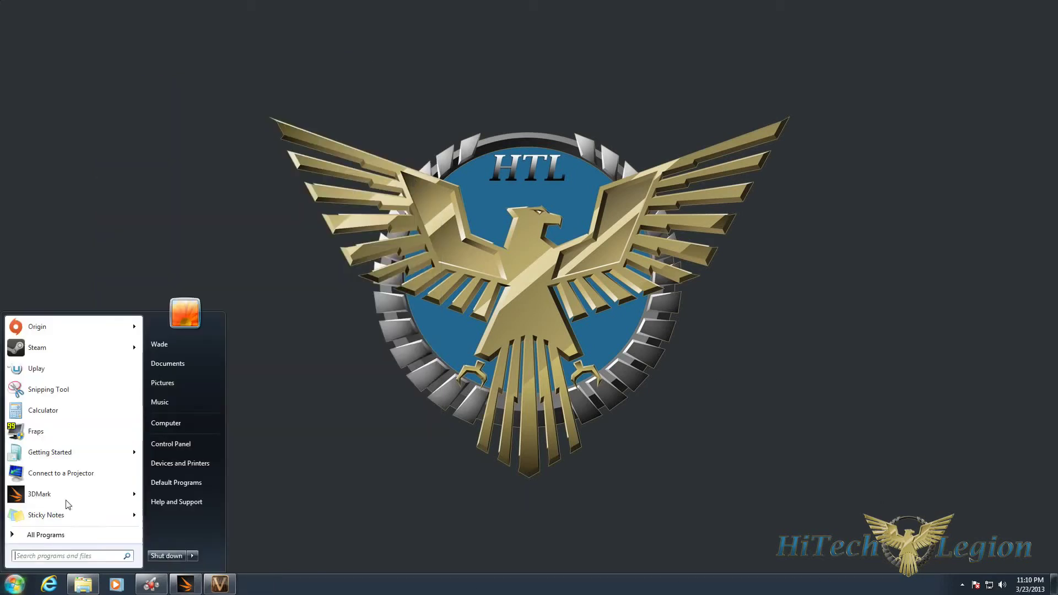
pyautogui.click(83, 535)
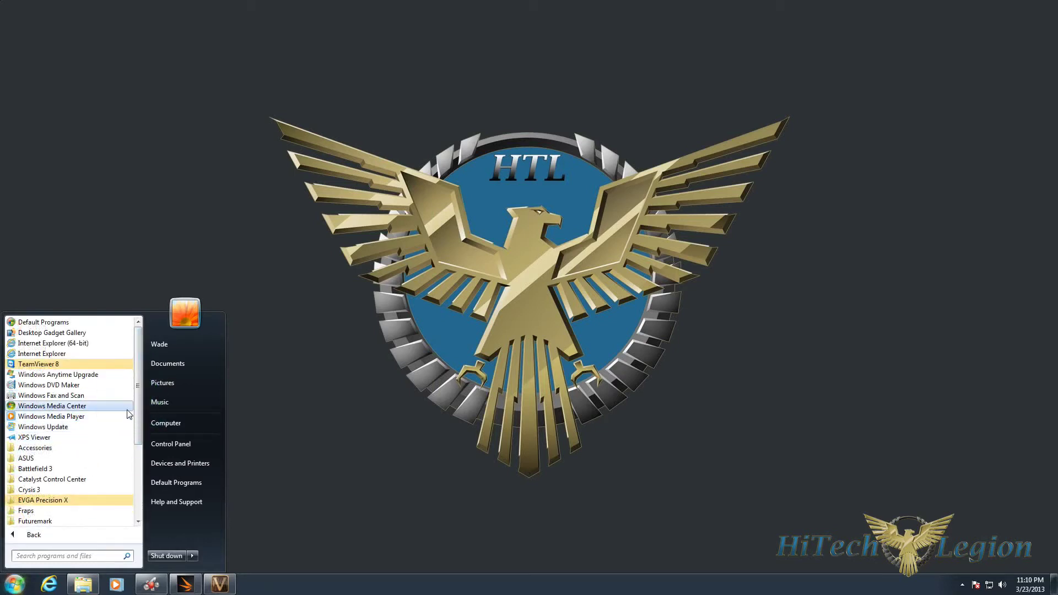
pyautogui.moveTo(133, 407); pyautogui.dragTo(143, 483)
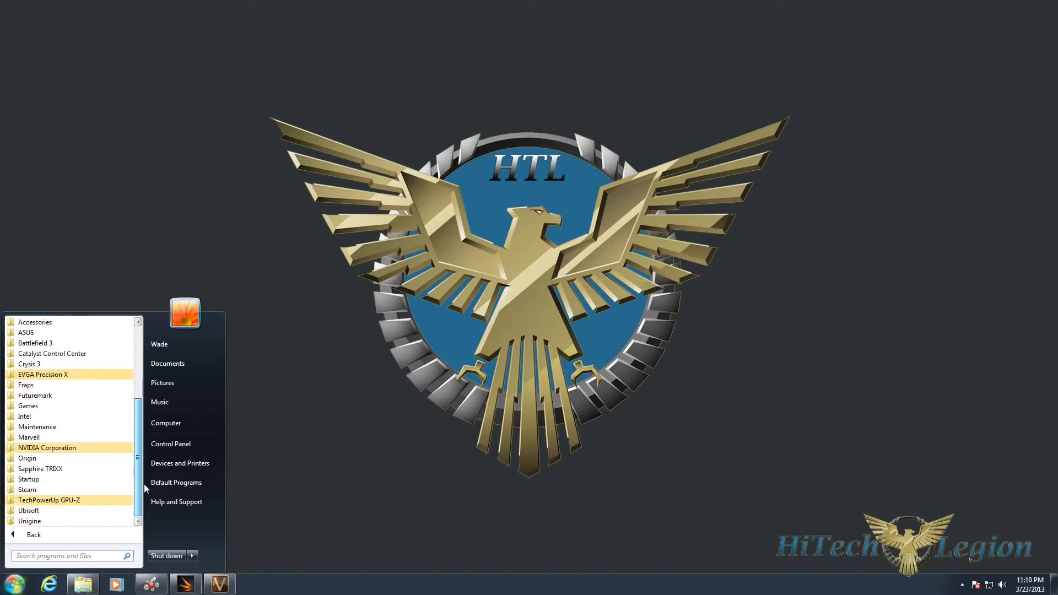
pyautogui.click(49, 468)
pyautogui.click(70, 477)
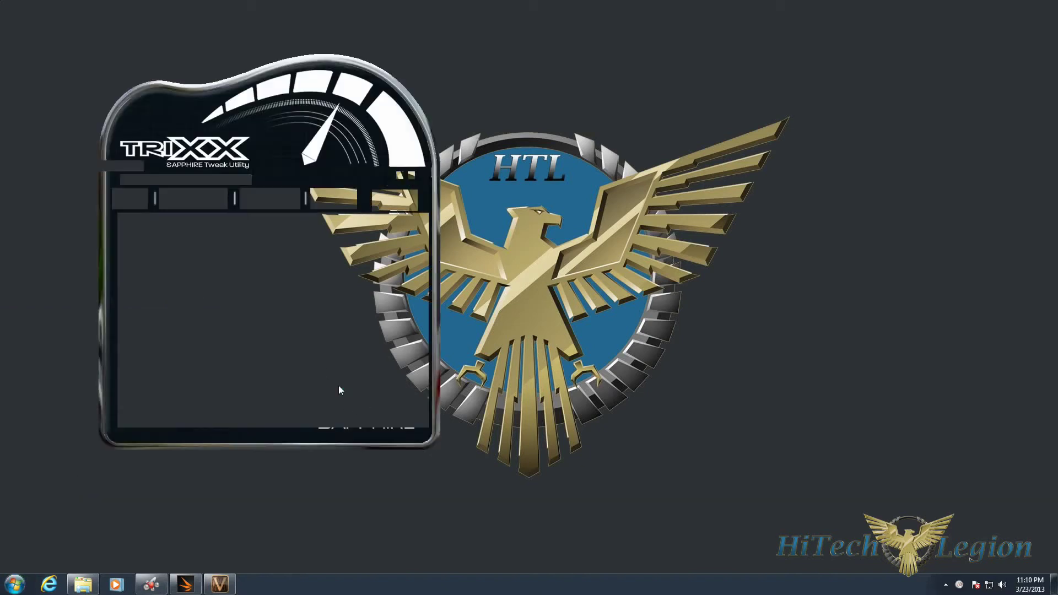
pyautogui.click(216, 200)
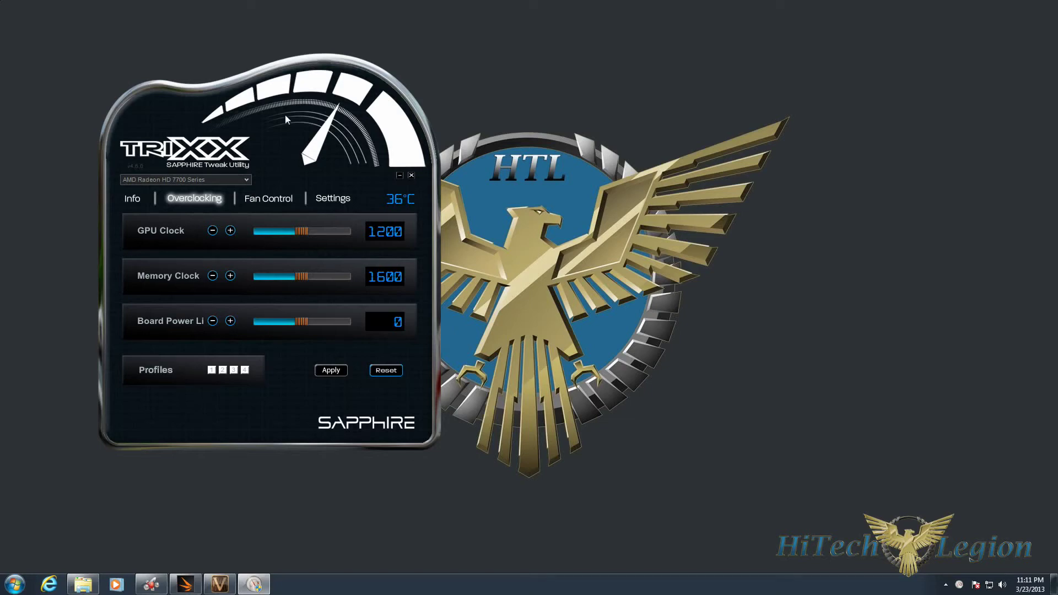
# Move TRIXX to the right side of the desktop, showing 1200 GPU and 1600 memory clocks.
pyautogui.moveTo(181, 114); pyautogui.dragTo(688, 128)
pyautogui.click(21, 583)
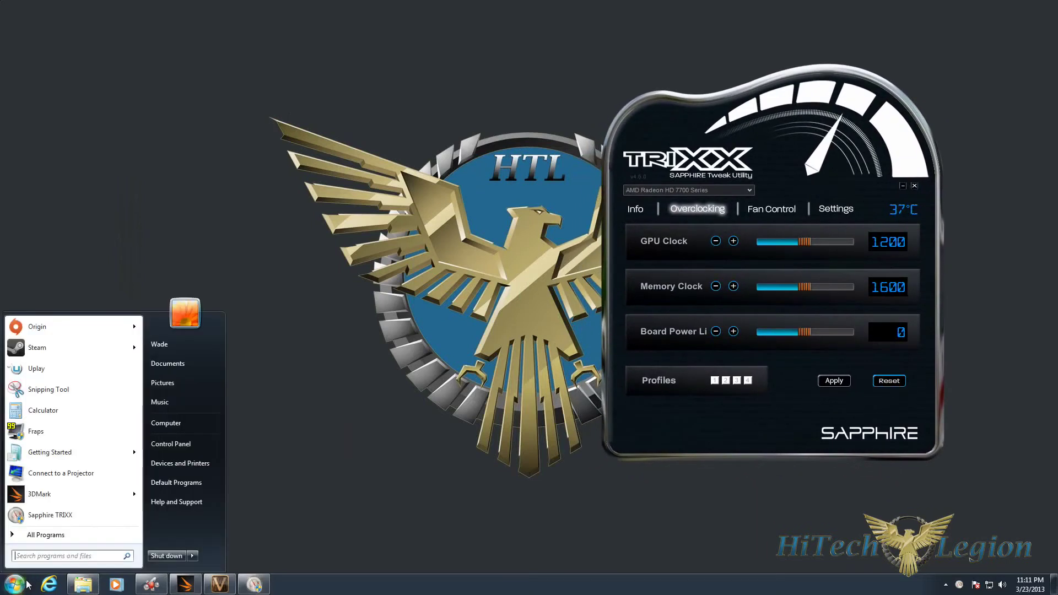
pyautogui.click(314, 524)
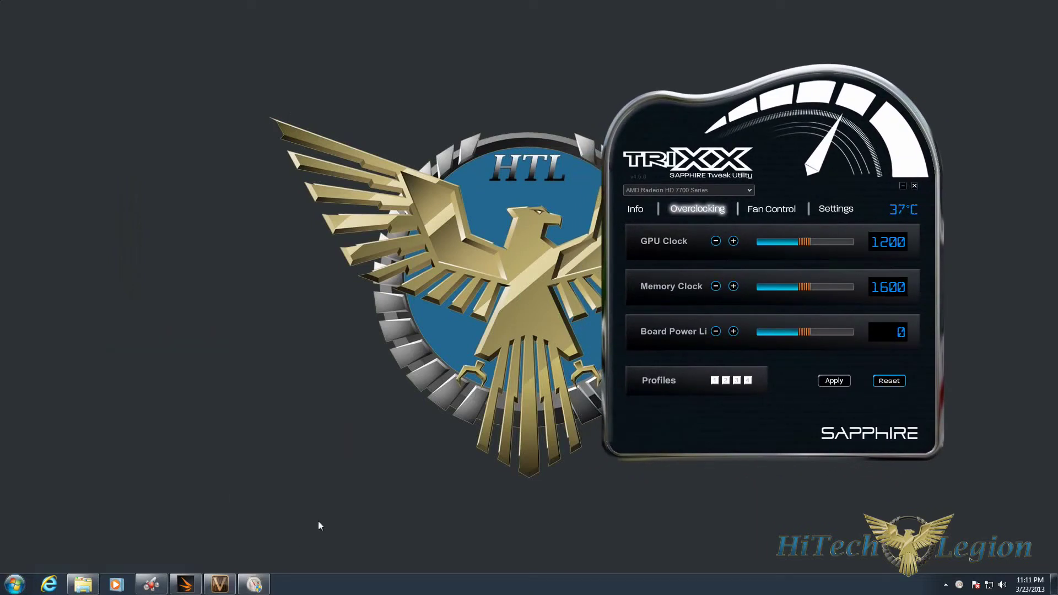
# Bring up 3DMark, reposition its window, and run the Fire Strike benchmark.
pyautogui.click(186, 583)
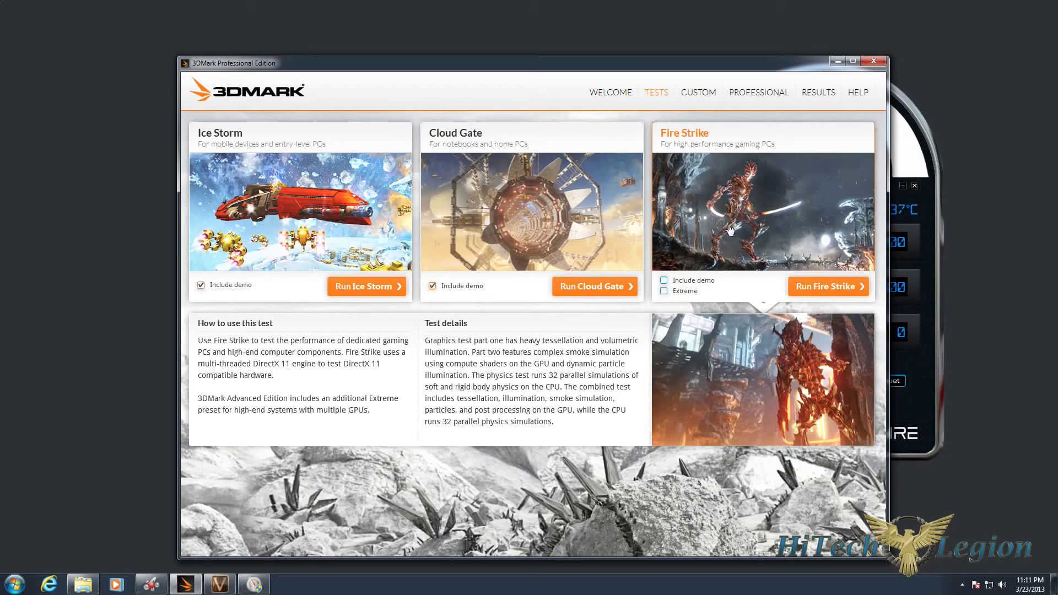
pyautogui.moveTo(567, 66); pyautogui.dragTo(509, 55)
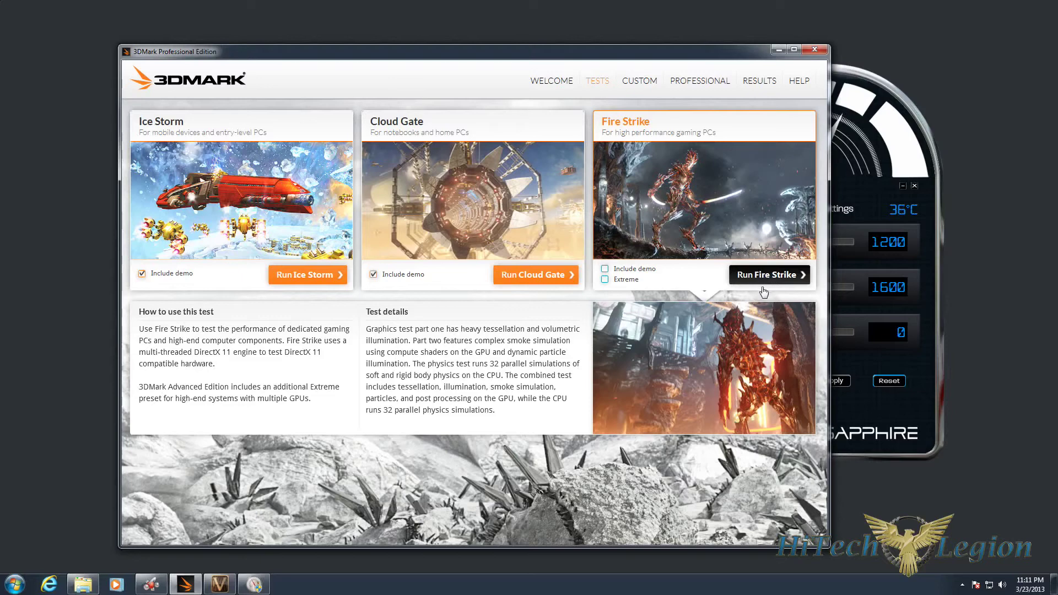
pyautogui.click(778, 276)
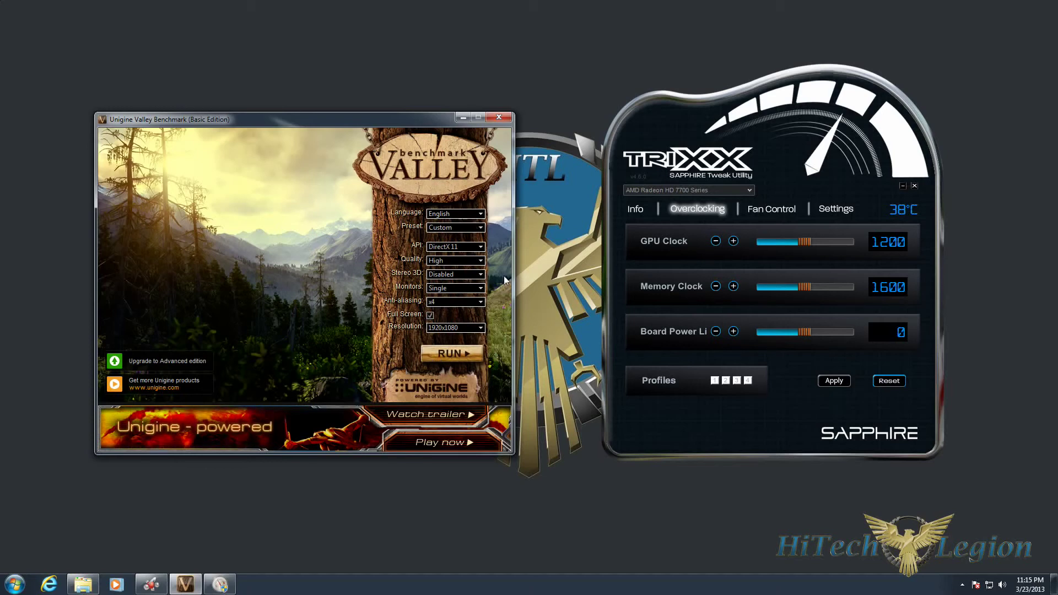
# Start the Valley benchmark run with the DirectX 11, 1920x1080 custom setup.
pyautogui.click(447, 353)
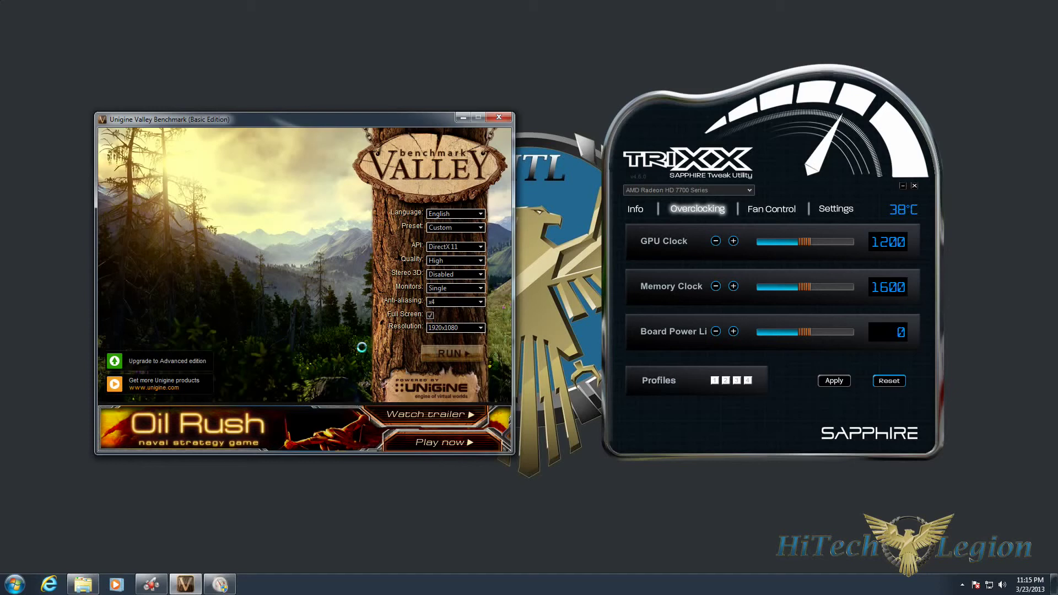